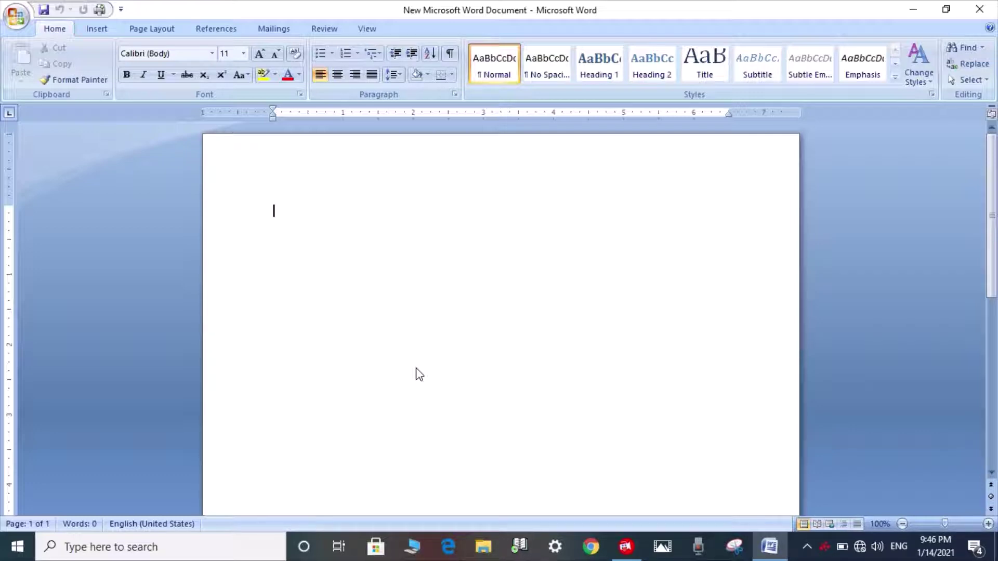
Type X2 on the first line and N2 on the line below it.
type("x")
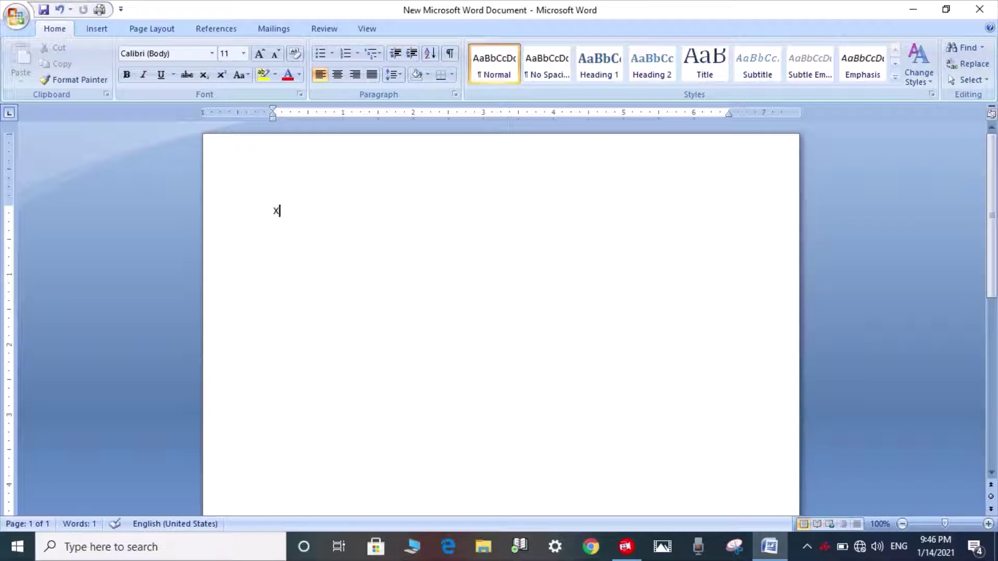
type("2")
key("Return")
type("N")
type("2")
Select the 2 in X2 and point out the Subscript and Superscript buttons on the Home tab.
left_click_drag(279, 210, 285, 209)
left_click(321, 236)
left_click(203, 76)
left_click(205, 78)
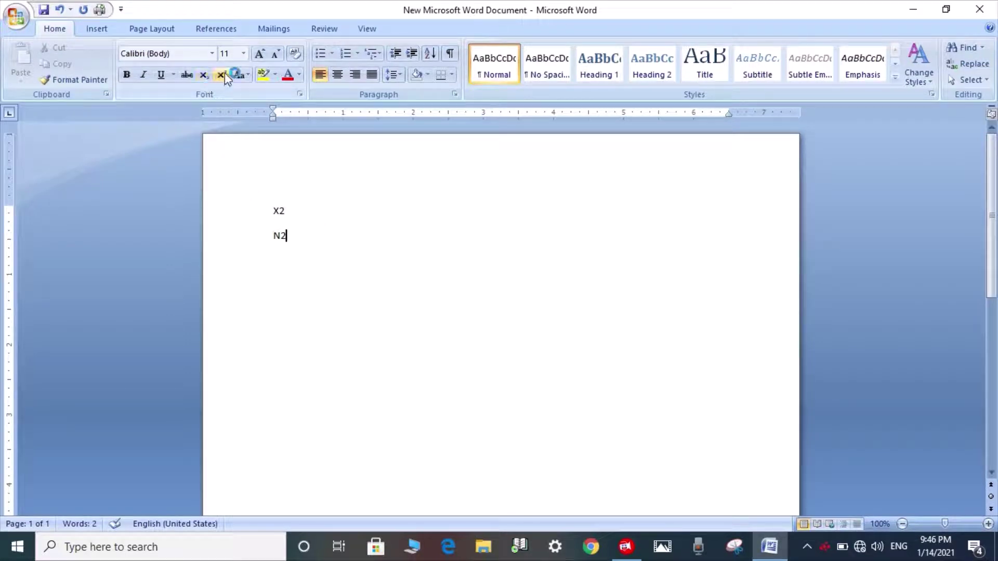
left_click(222, 76)
Select only the 2 in X2, reselecting it after a first attempt.
left_click_drag(279, 211, 285, 212)
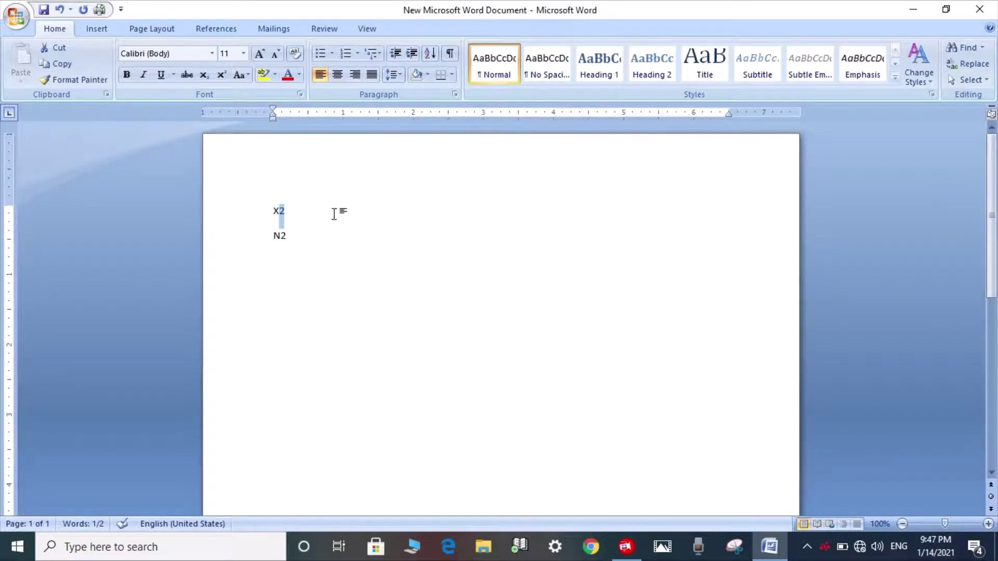
left_click(345, 233)
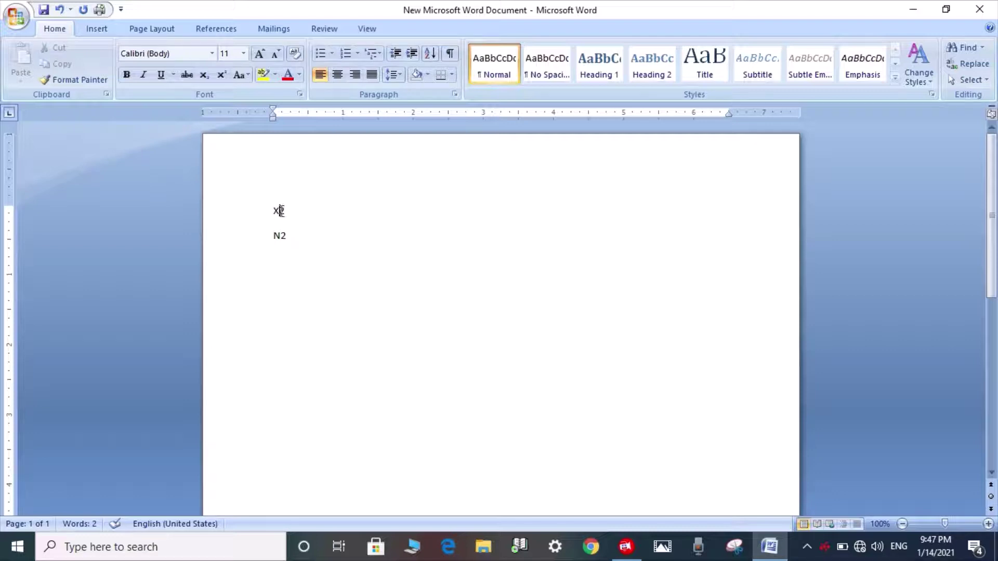
left_click_drag(280, 211, 286, 211)
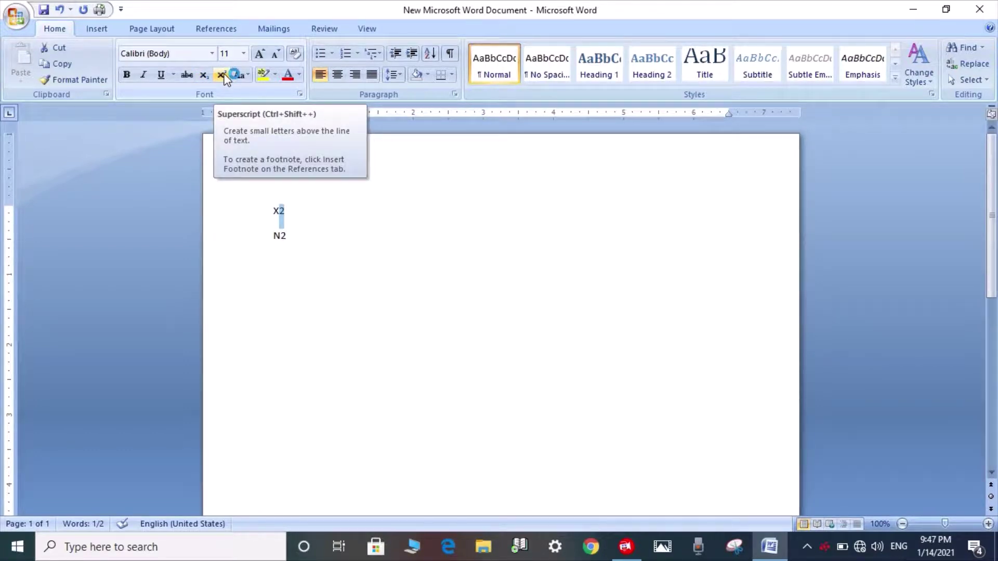
Make the 2 in X2 superscript, then select the whole X² line.
left_click(225, 76)
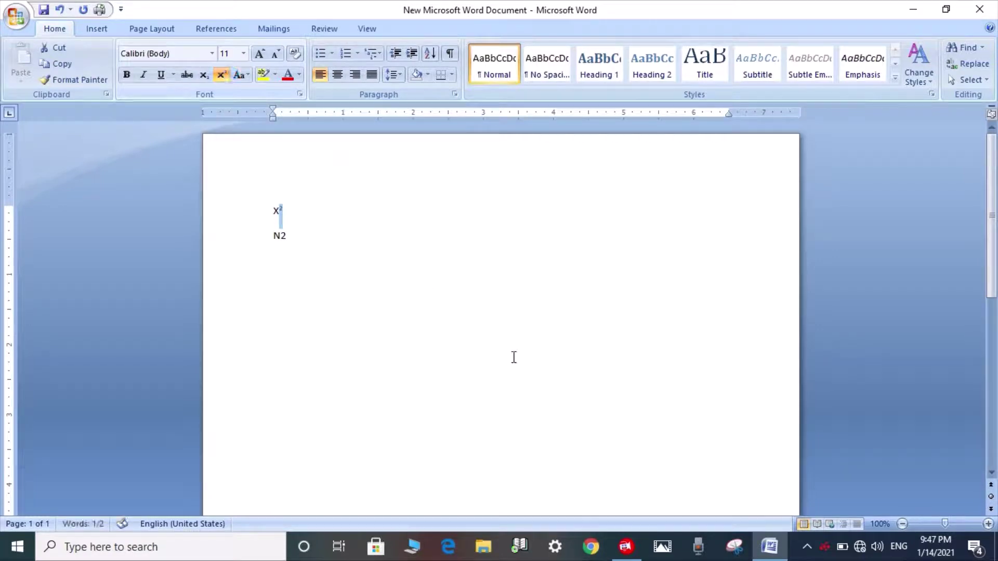
left_click(456, 332)
left_click_drag(271, 210, 290, 210)
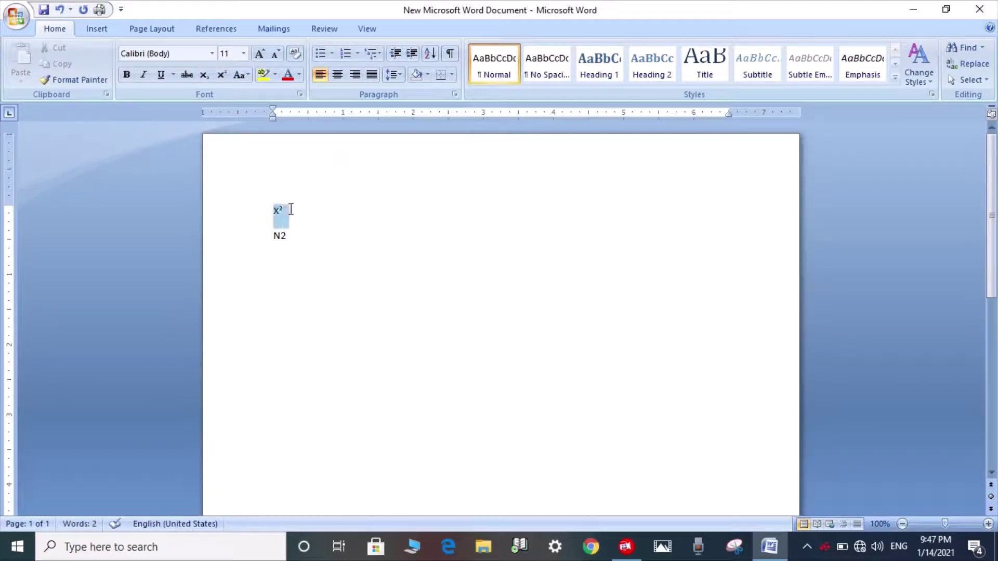
Enlarge X² to 80 pt with Grow Font.
left_click(259, 54)
left_click(259, 54)
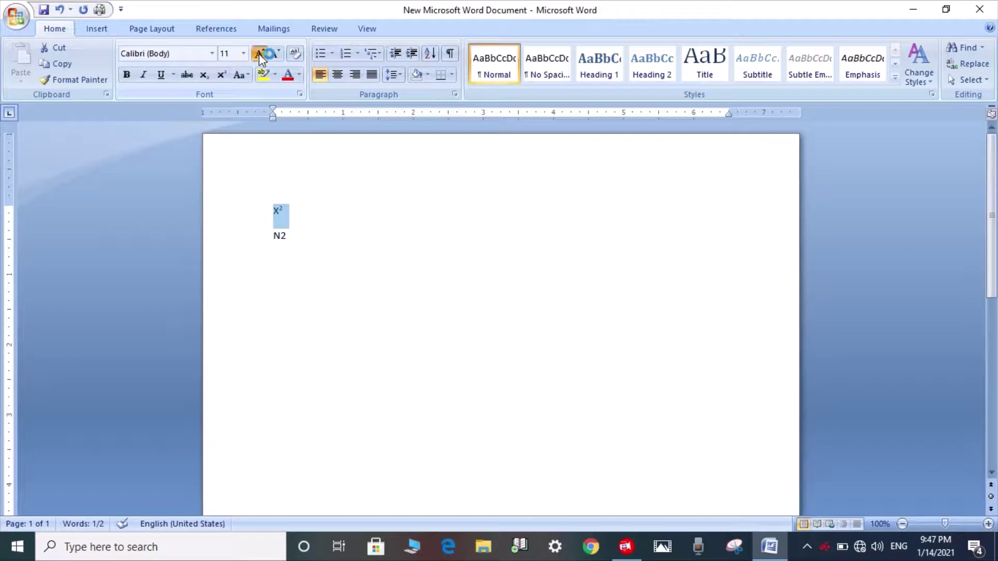
left_click(259, 54)
left_click(259, 54)
left_click(259, 54)
left_click(259, 54)
left_click(259, 54)
double_click(259, 54)
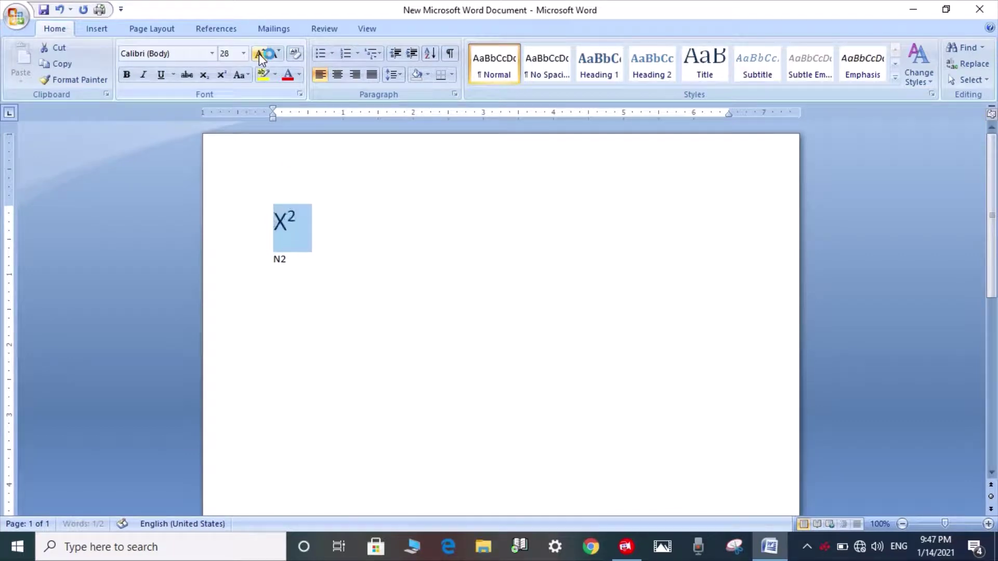
double_click(259, 54)
double_click(259, 54)
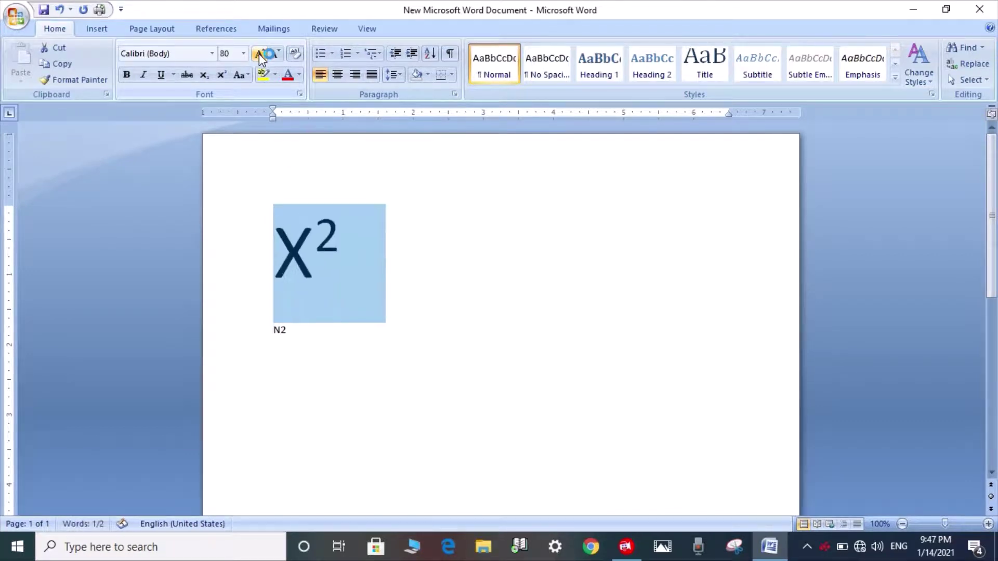
left_click(494, 297)
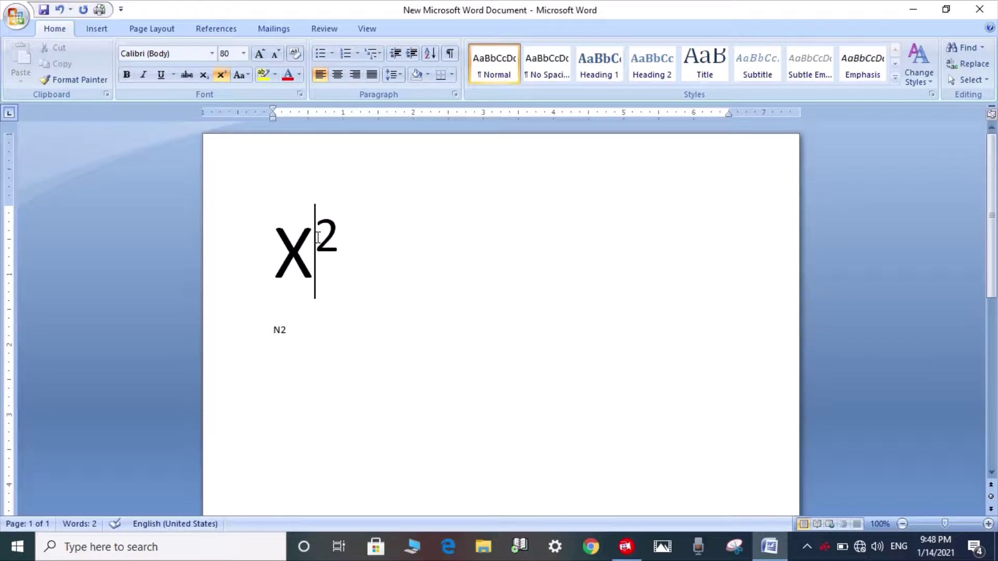
left_click_drag(317, 238, 346, 241)
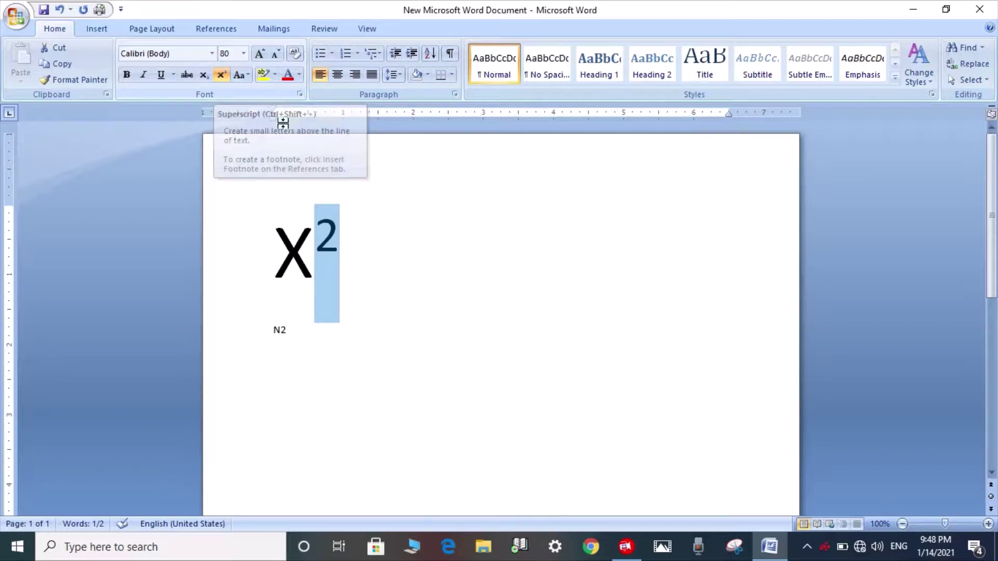
left_click(392, 360)
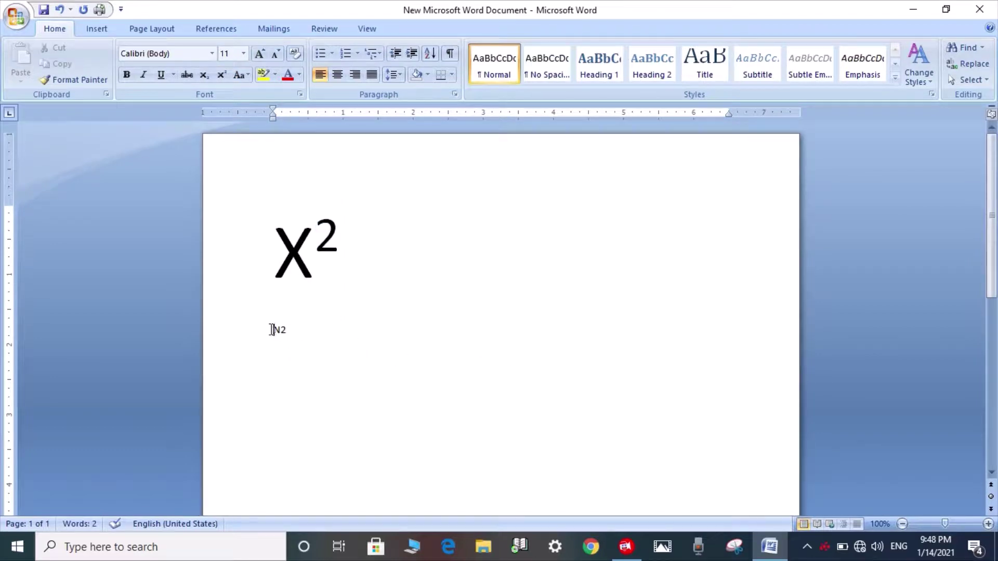
Enlarge N2 to 72 pt with Grow Font.
left_click_drag(271, 331, 293, 333)
left_click(256, 55)
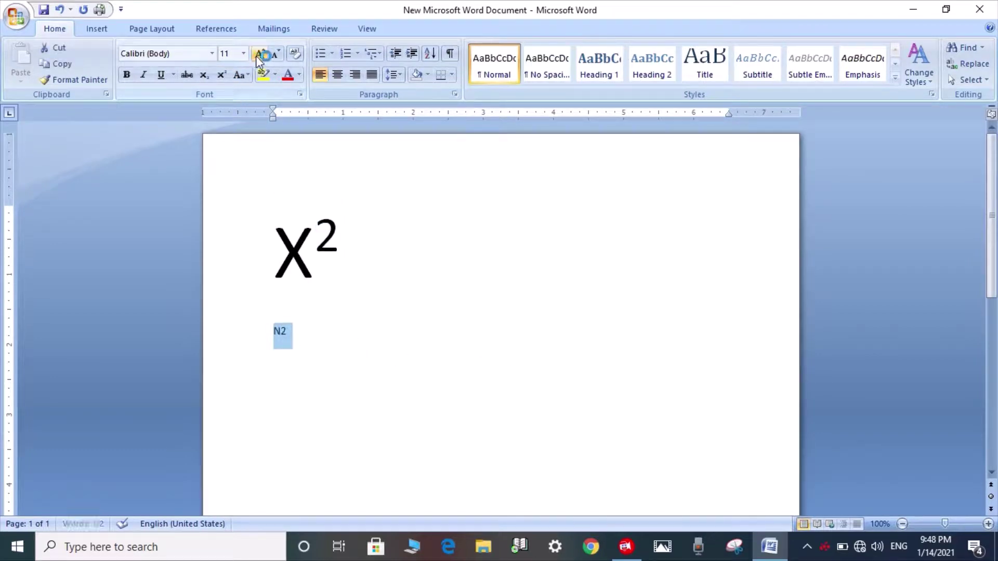
left_click(256, 55)
left_click(256, 55)
left_click(256, 55)
left_click(256, 55)
left_click(256, 55)
double_click(256, 55)
double_click(256, 55)
double_click(255, 55)
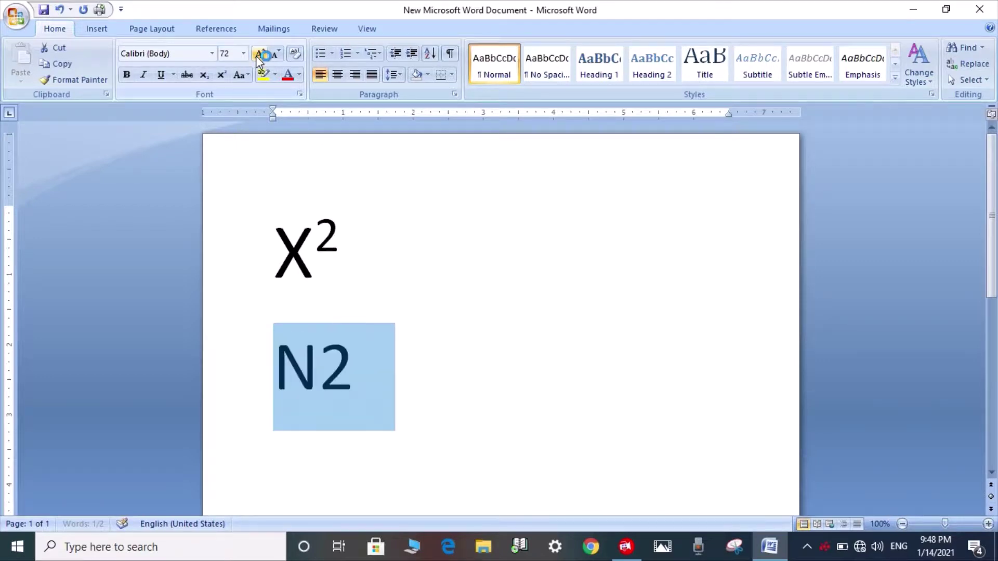
left_click(403, 441)
Make the 2 in N2 subscript so it reads N₂, then start a new line.
left_click(326, 369)
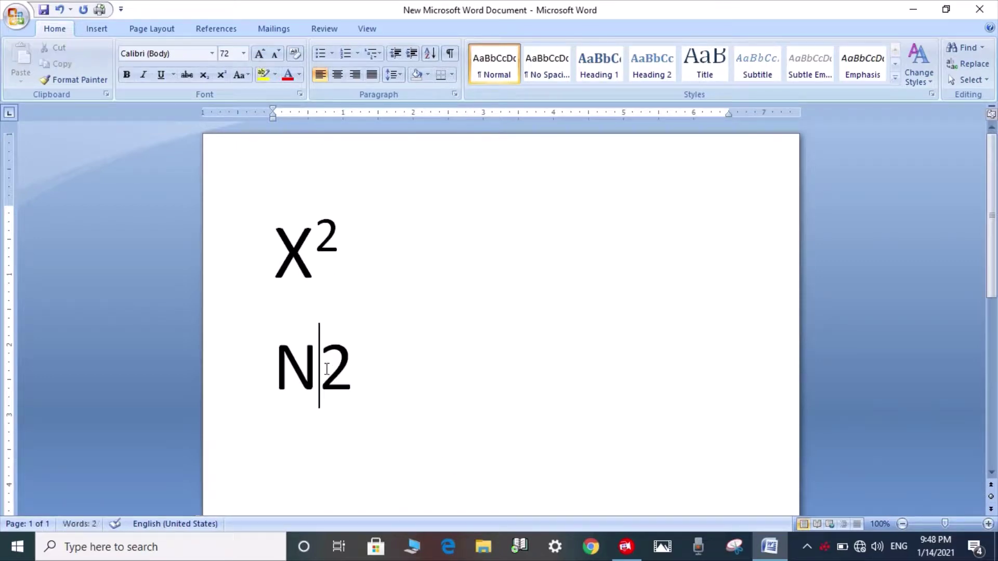
left_click_drag(326, 369, 428, 396)
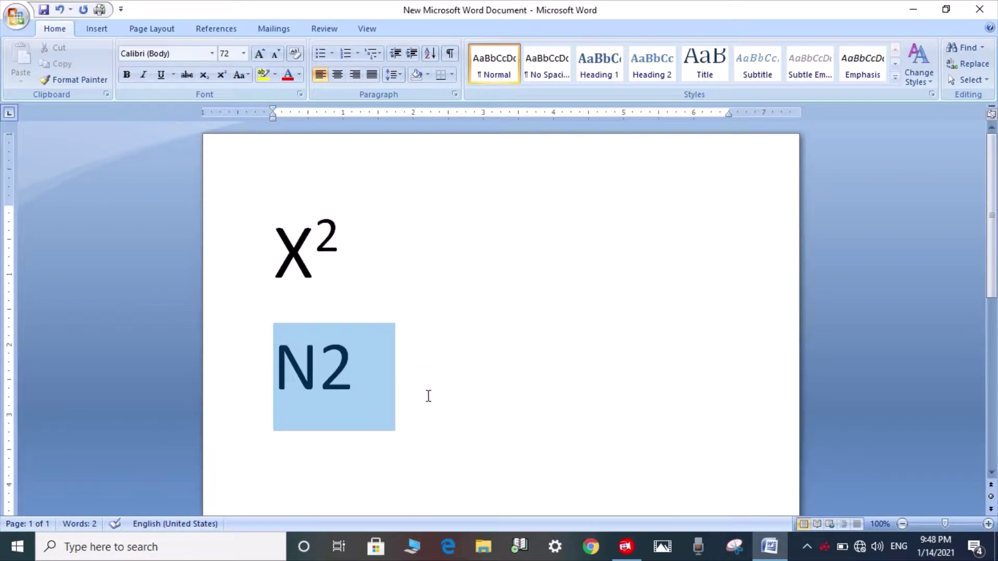
left_click(394, 390)
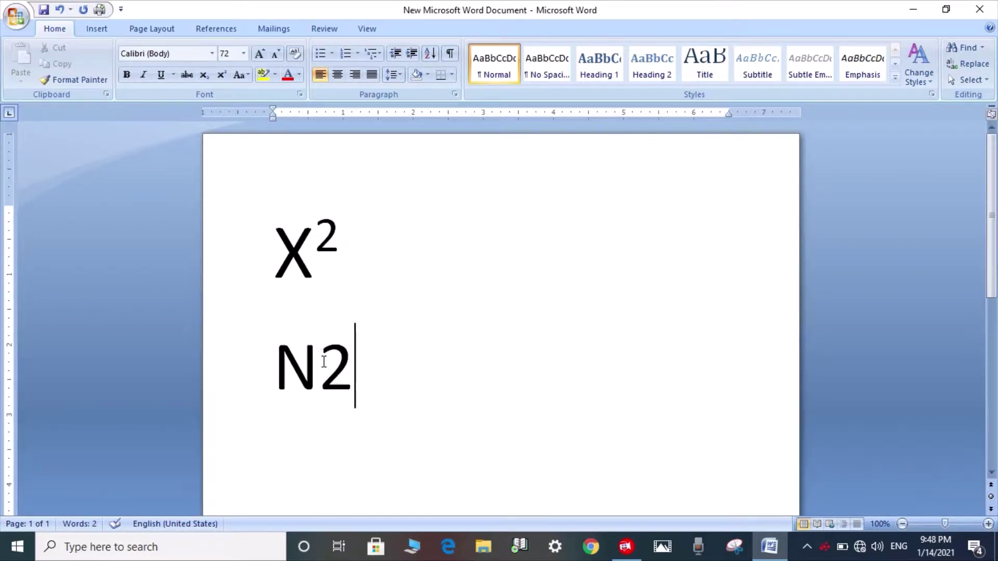
left_click_drag(324, 362, 355, 366)
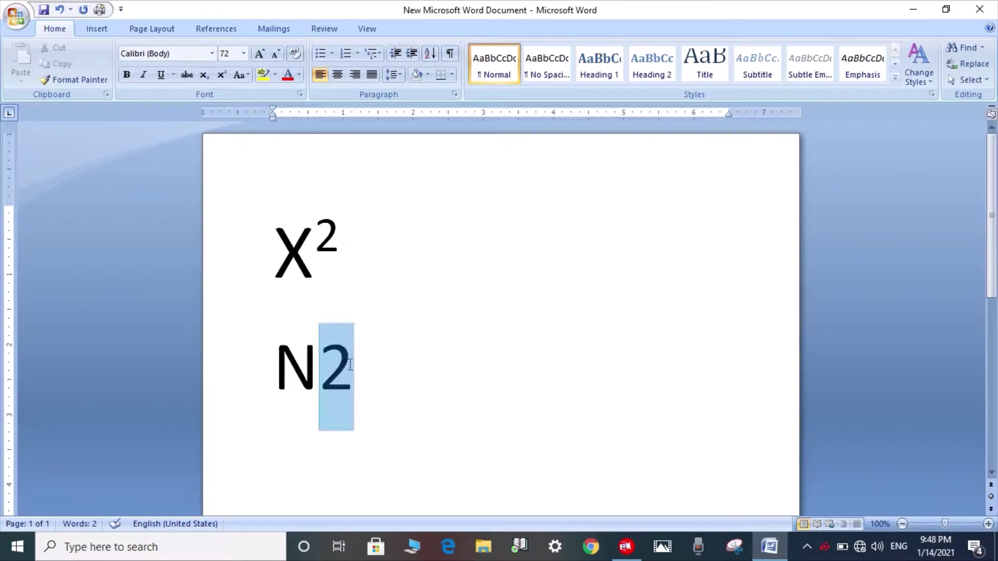
left_click(204, 76)
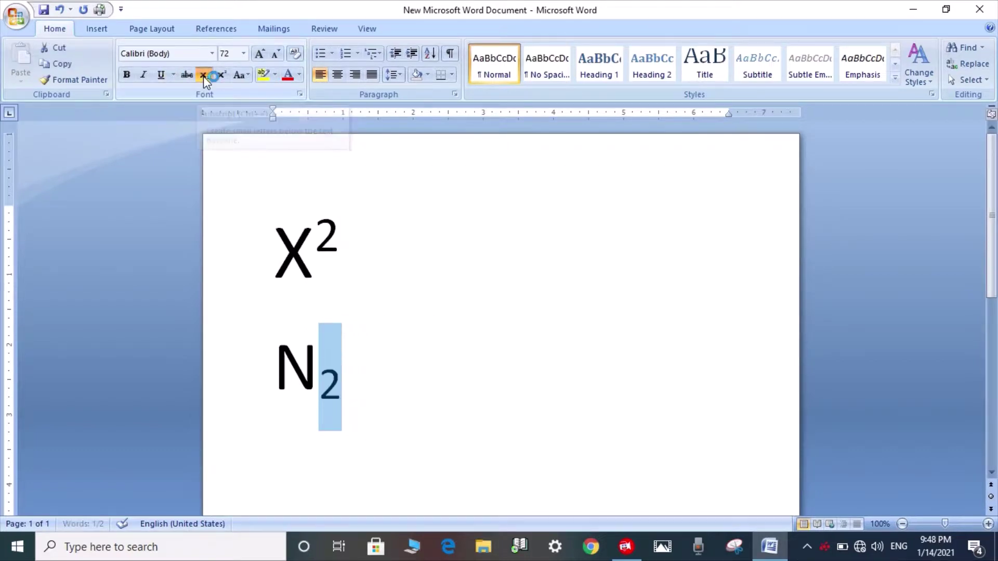
left_click(361, 371)
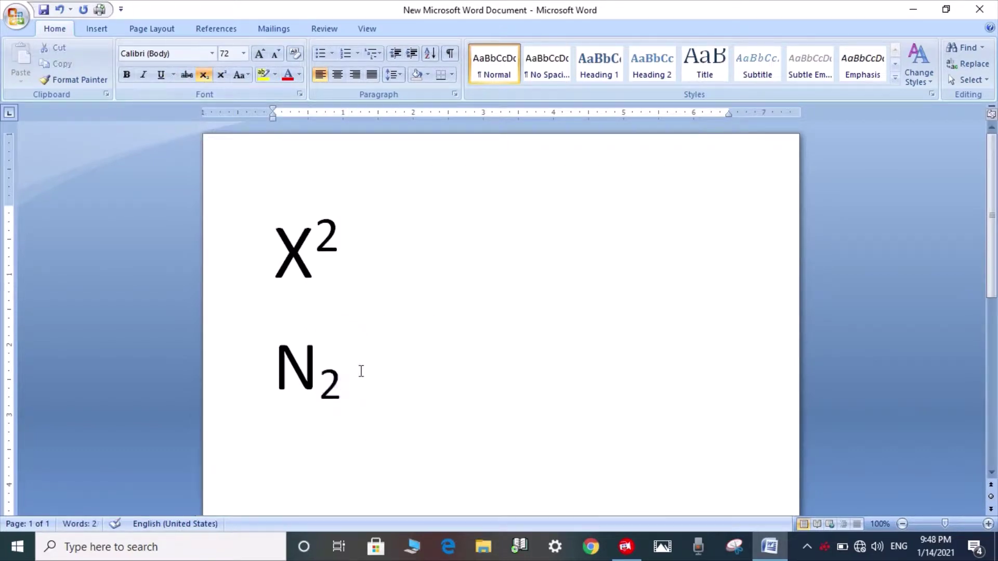
key("Return")
Type H2O on the third line below N₂.
type("H")
type("2")
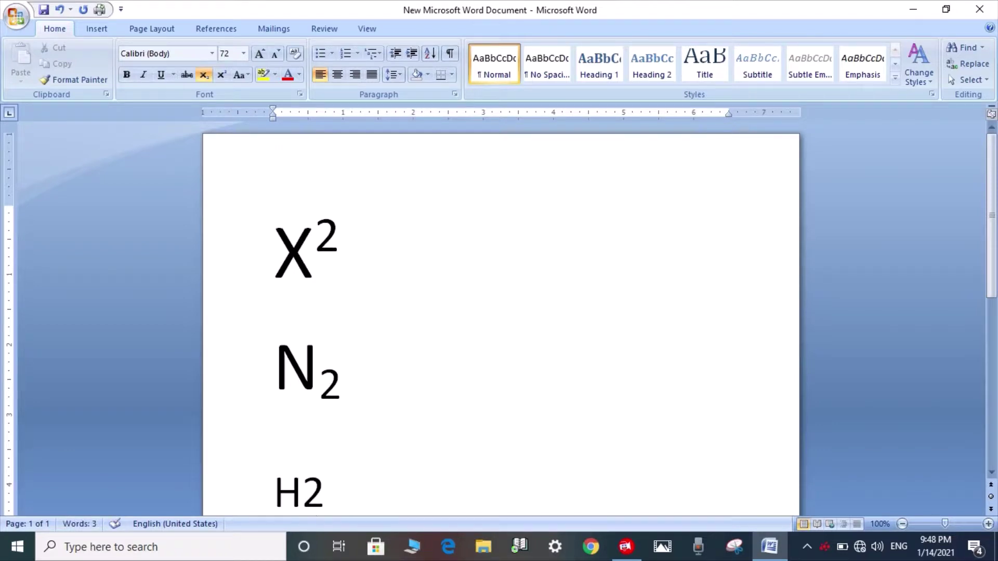
key("Caps_Lock")
type("O")
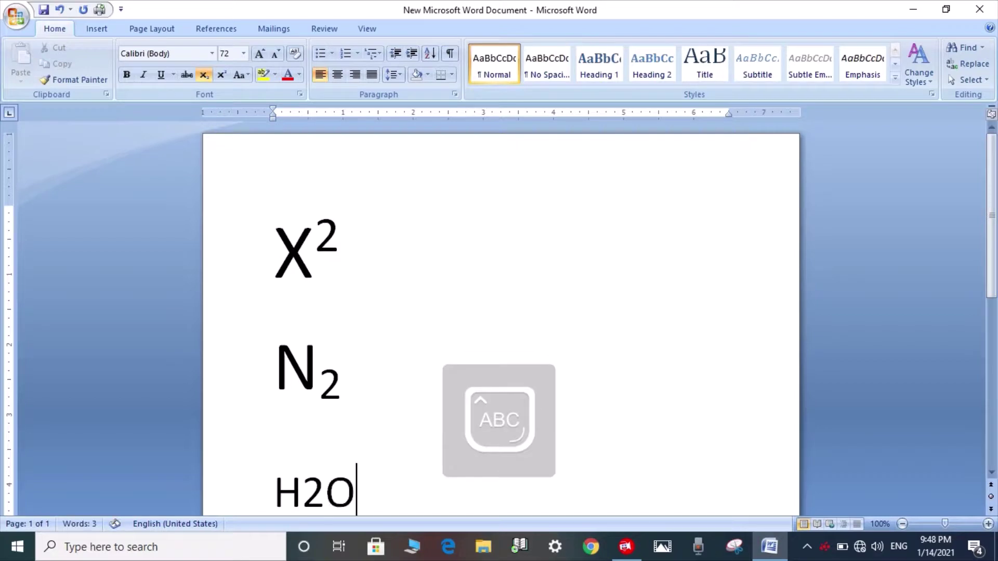
left_click(356, 377)
scroll(367, 374, "down", 3)
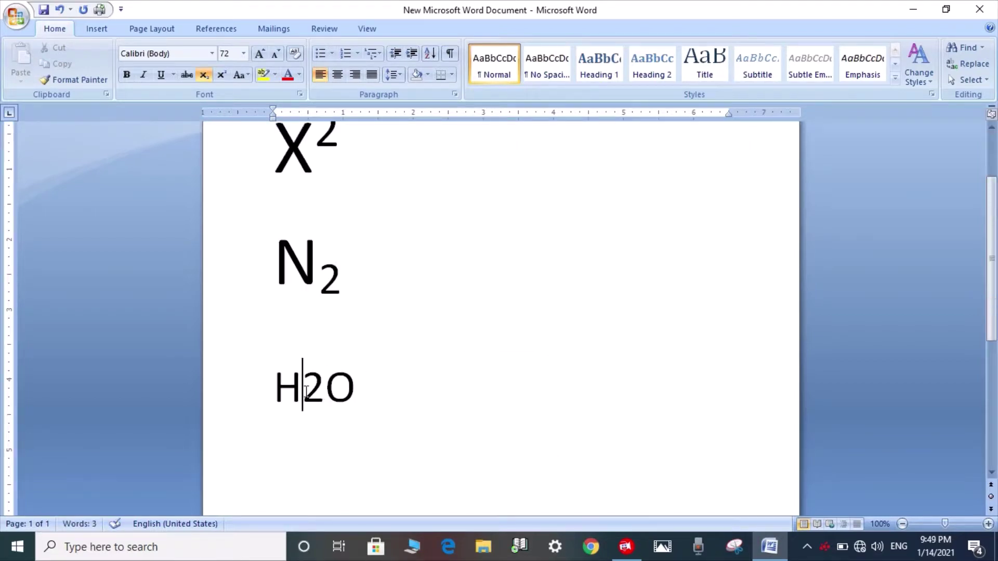
Toggle Subscript on the 2 in H2O and check the formatting on each line.
left_click_drag(304, 392, 325, 395)
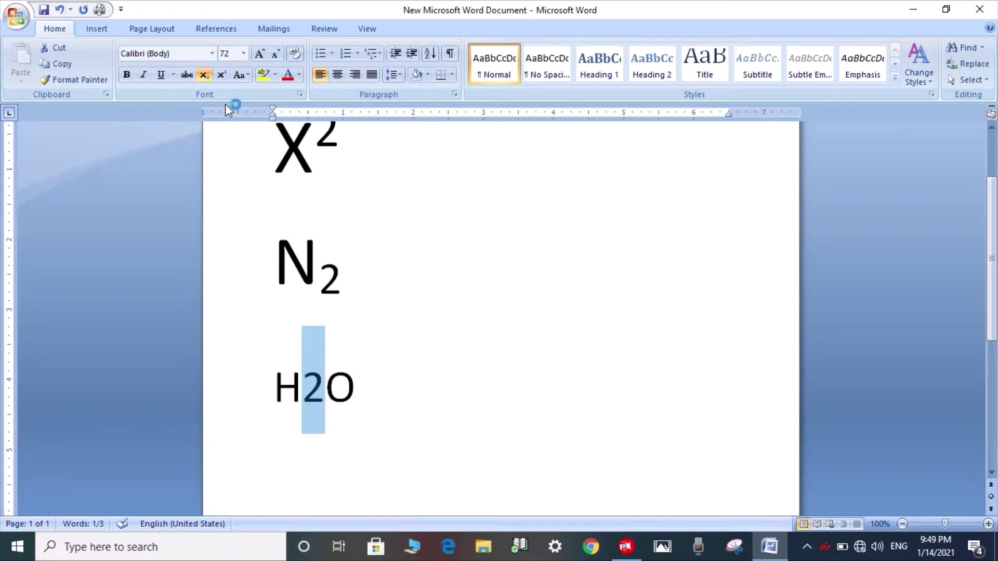
left_click(207, 74)
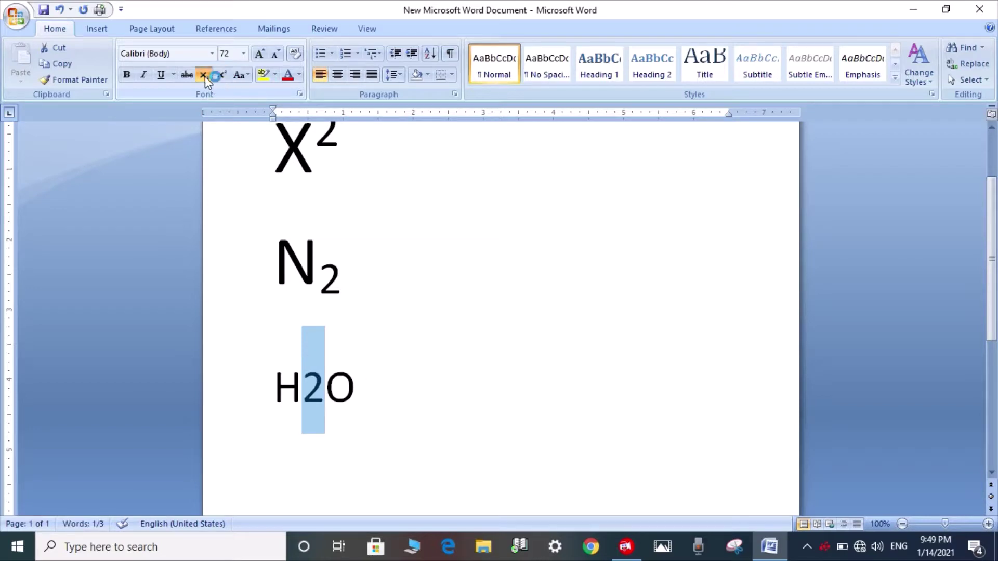
left_click(462, 378)
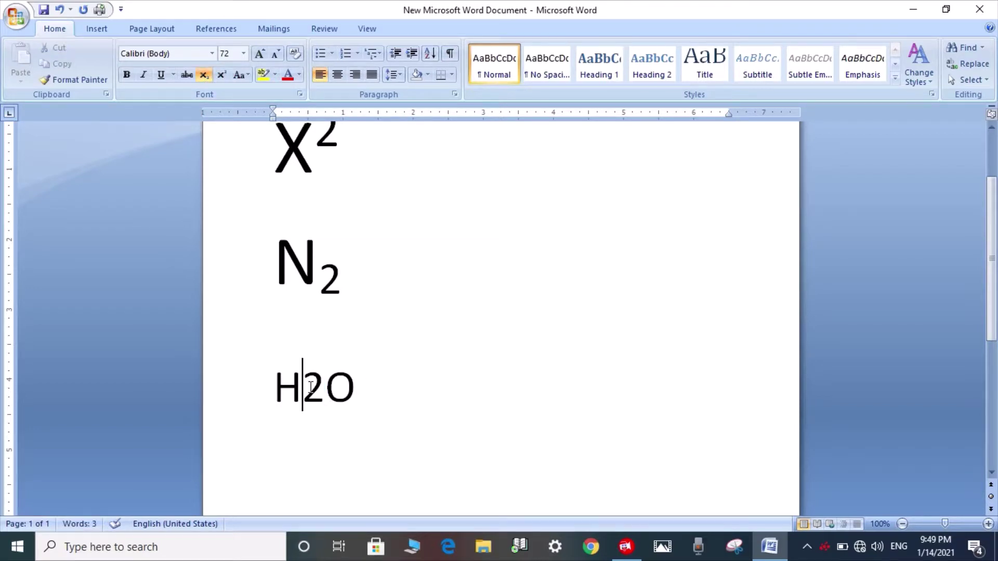
left_click_drag(302, 387, 326, 387)
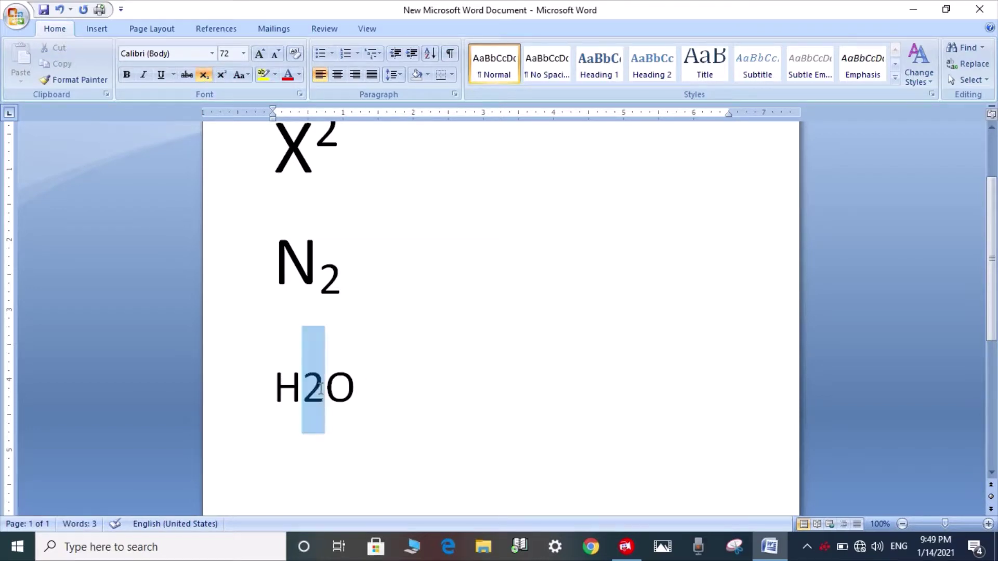
left_click(380, 275)
left_click(326, 387)
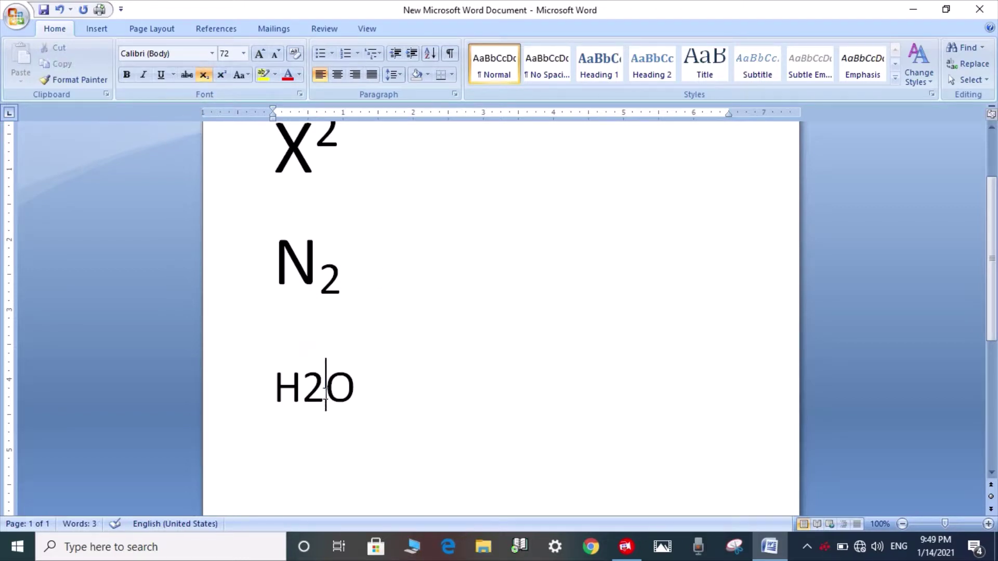
left_click(481, 303)
left_click(315, 202)
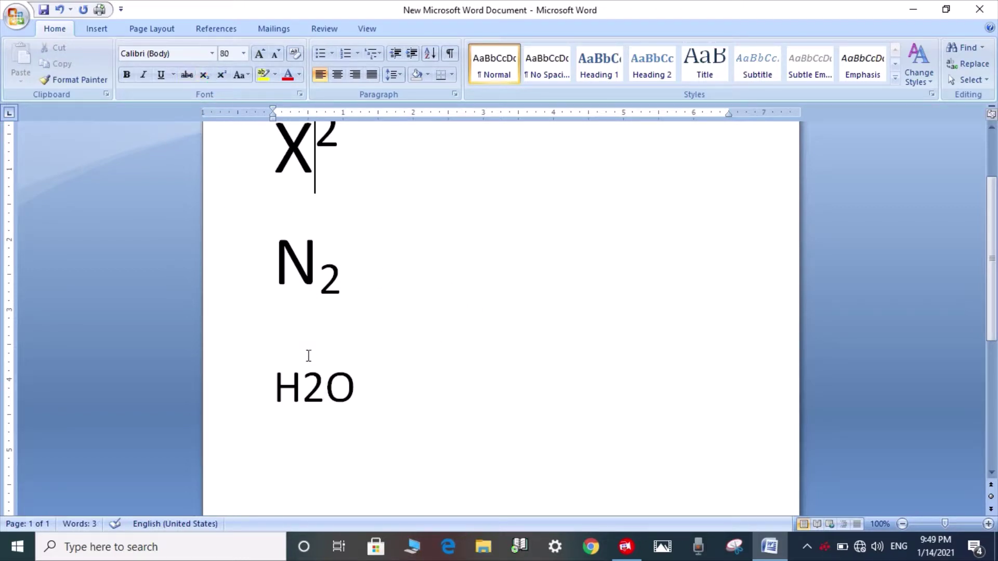
left_click(319, 384)
left_click(348, 367)
Turn Subscript off for the whole H2O line so it is full size.
left_click(256, 381)
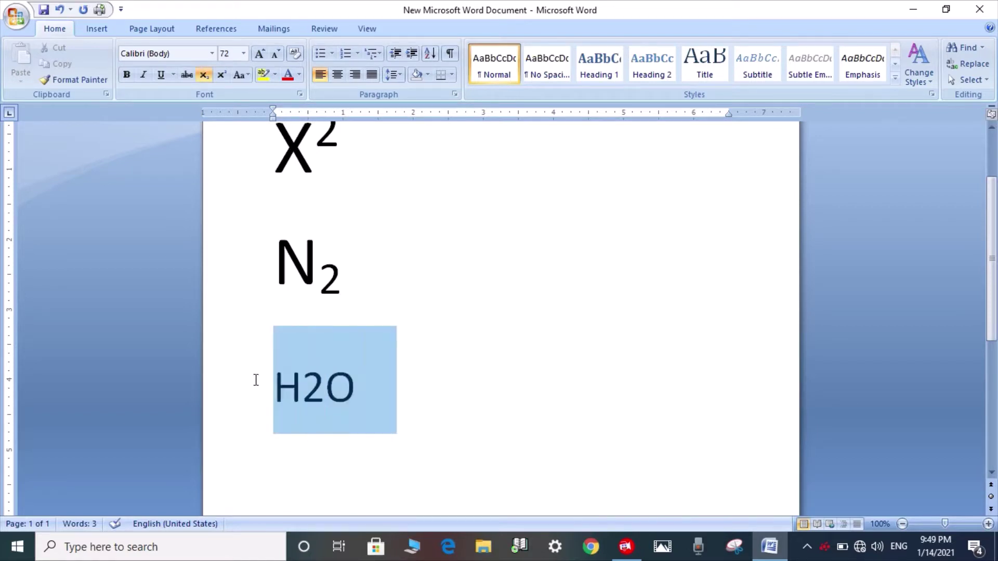
left_click(205, 75)
left_click(470, 265)
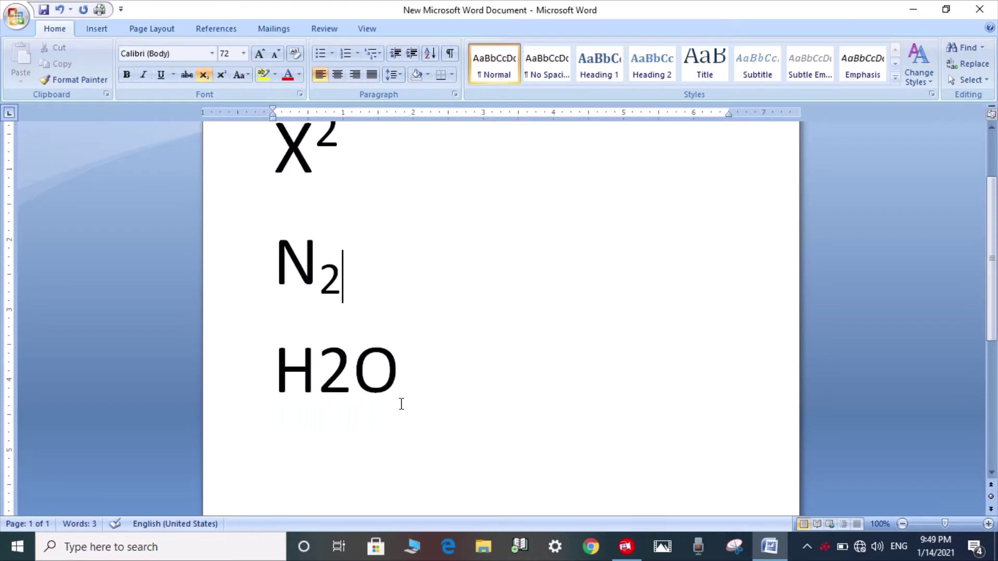
Make only the 2 in H2O subscript so it reads H₂O.
left_click_drag(318, 372, 338, 374)
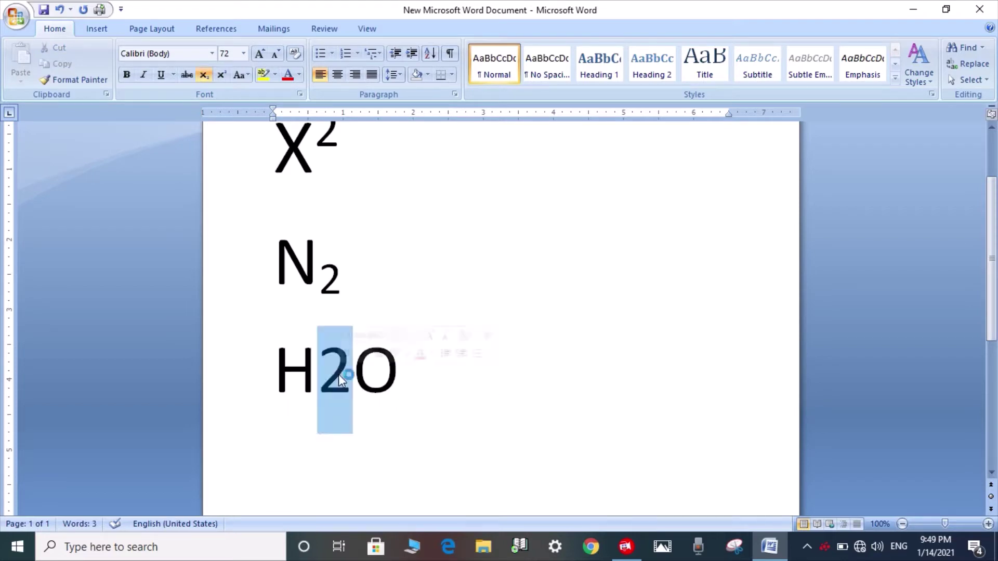
left_click(468, 407)
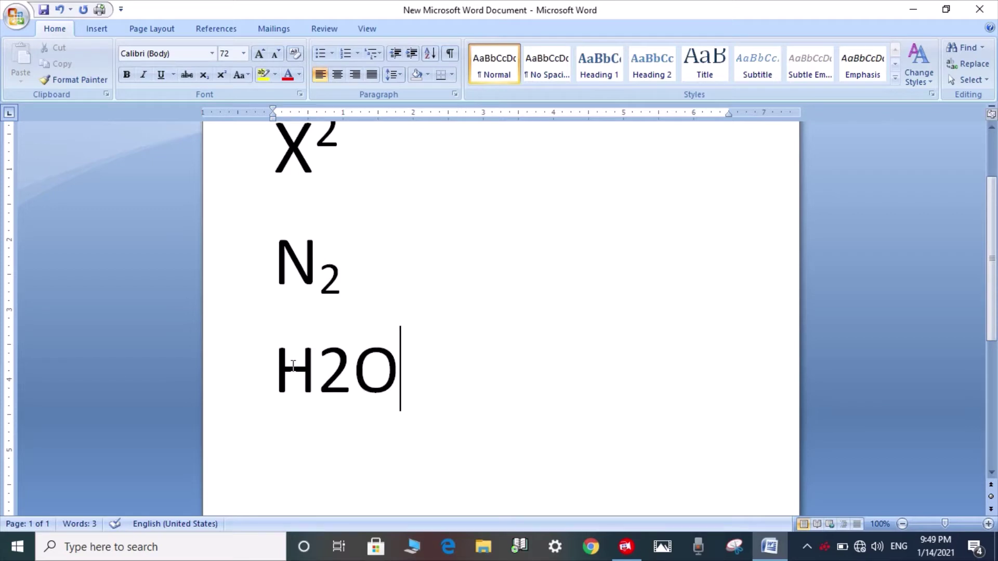
left_click(318, 374)
left_click_drag(326, 369, 352, 370)
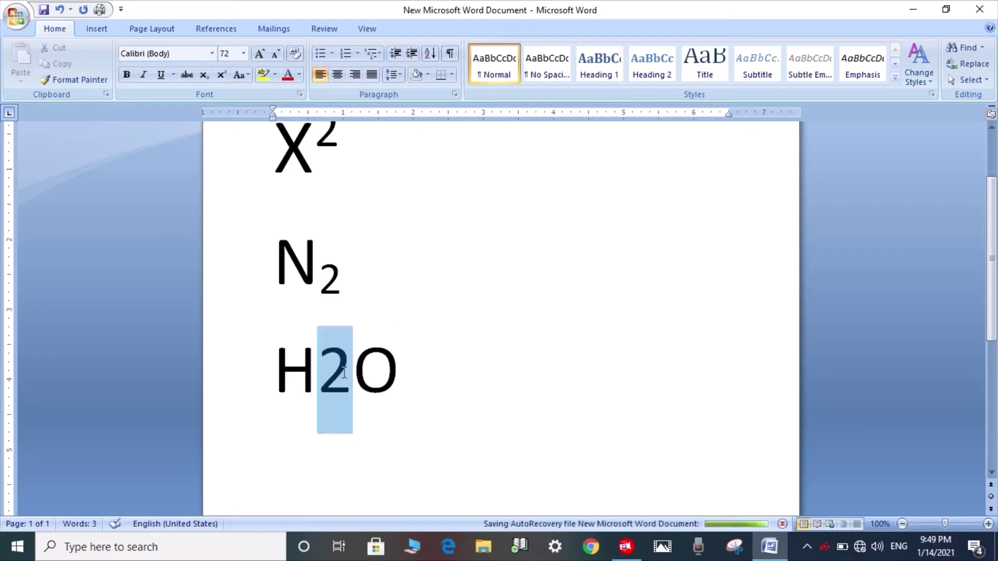
left_click(205, 74)
left_click(515, 405)
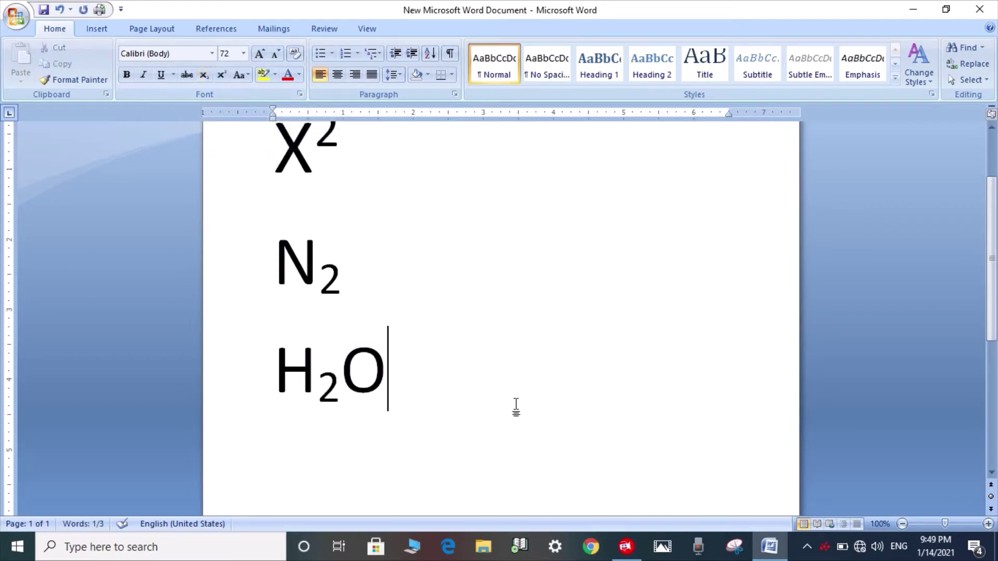
scroll(516, 412, "up", 1)
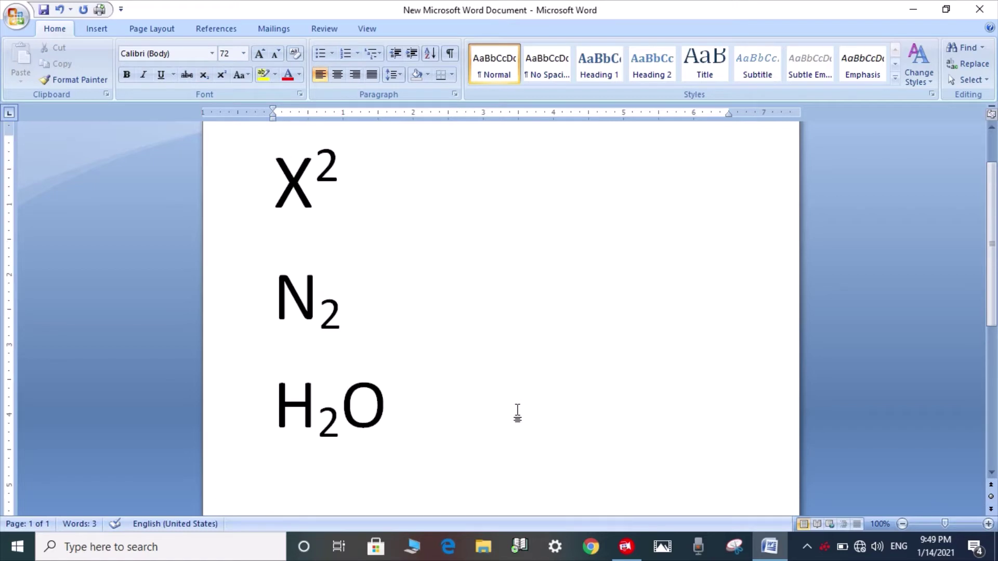